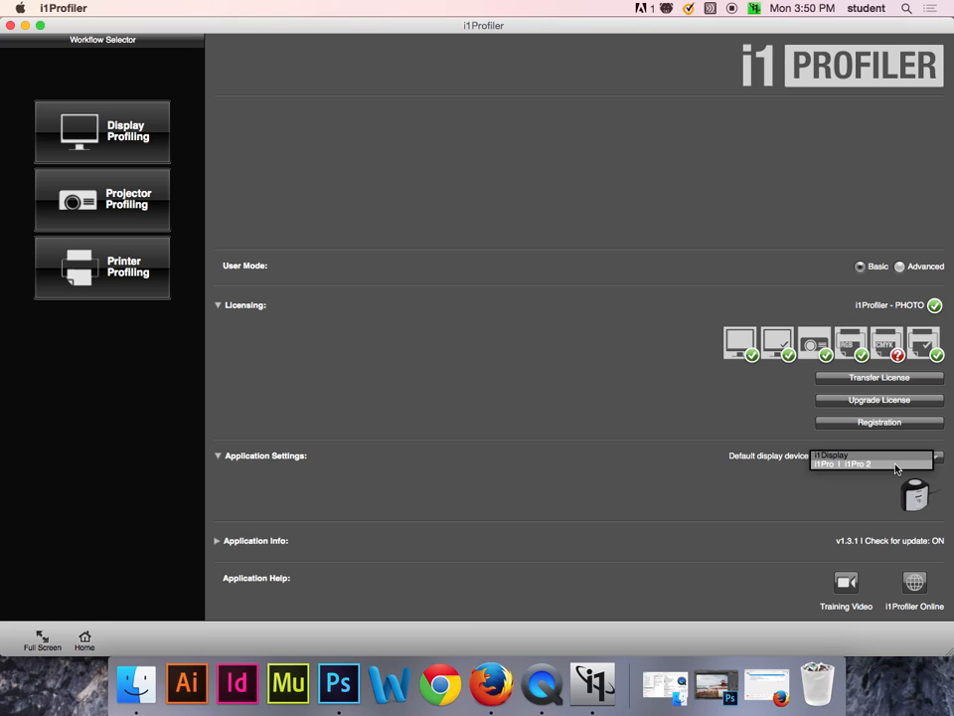
Set the default display device to i1Pro | i1Pro 2 and start the Printer Profiling workflow.
{"action": "left_click", "coordinate": [897, 464]}
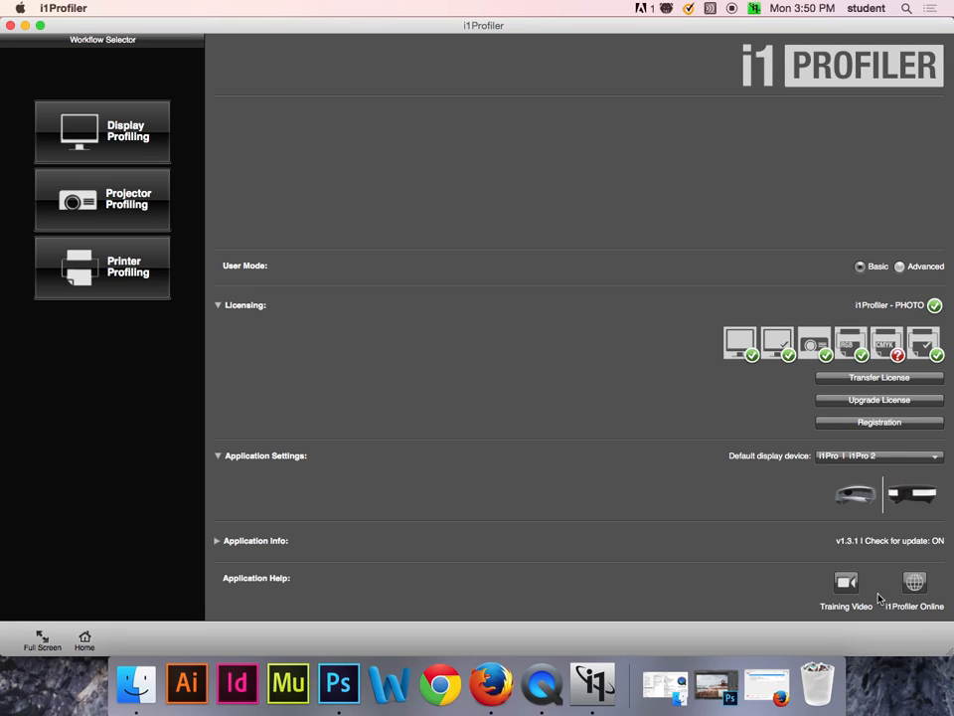
{"action": "left_click", "coordinate": [136, 285]}
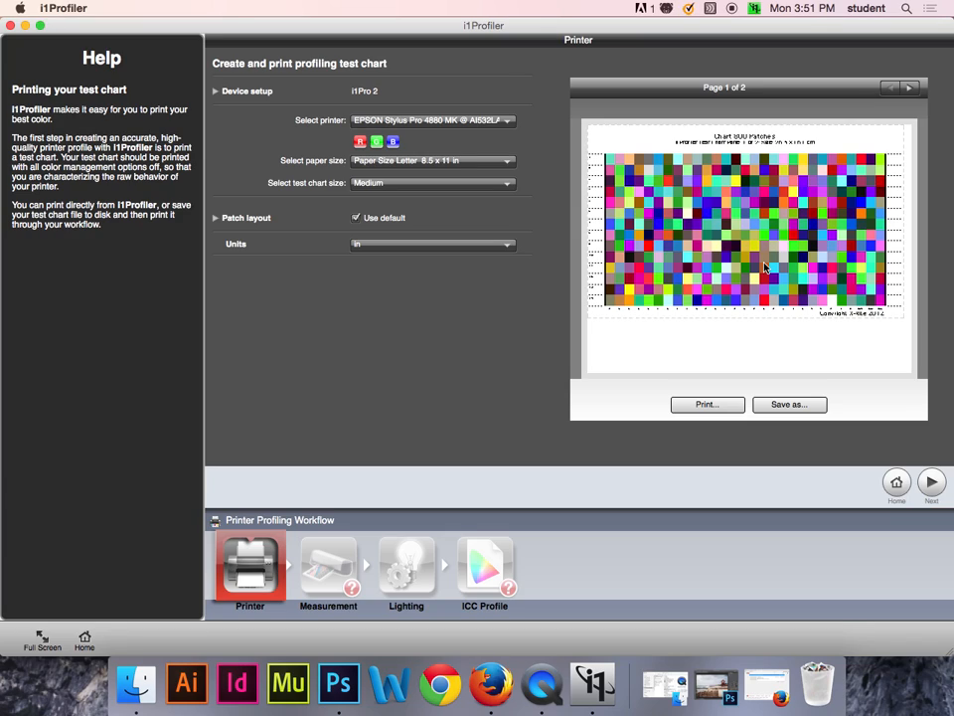
Select the EPSON Stylus Pro 4880 PK as the printer for the profiling test chart.
{"action": "left_click", "coordinate": [480, 122]}
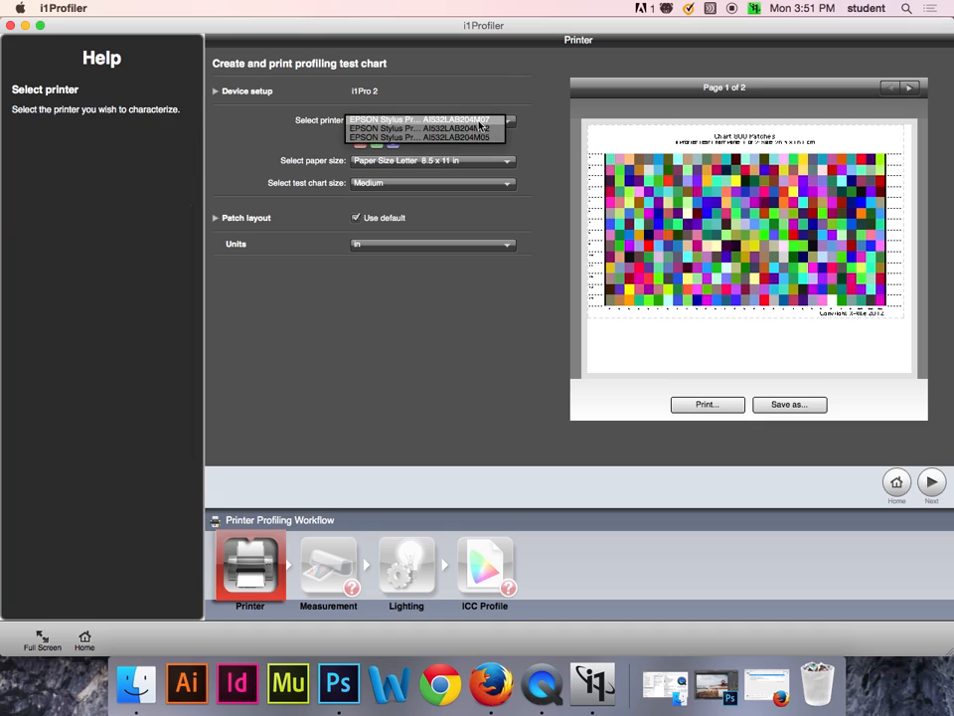
{"action": "left_click", "coordinate": [482, 123]}
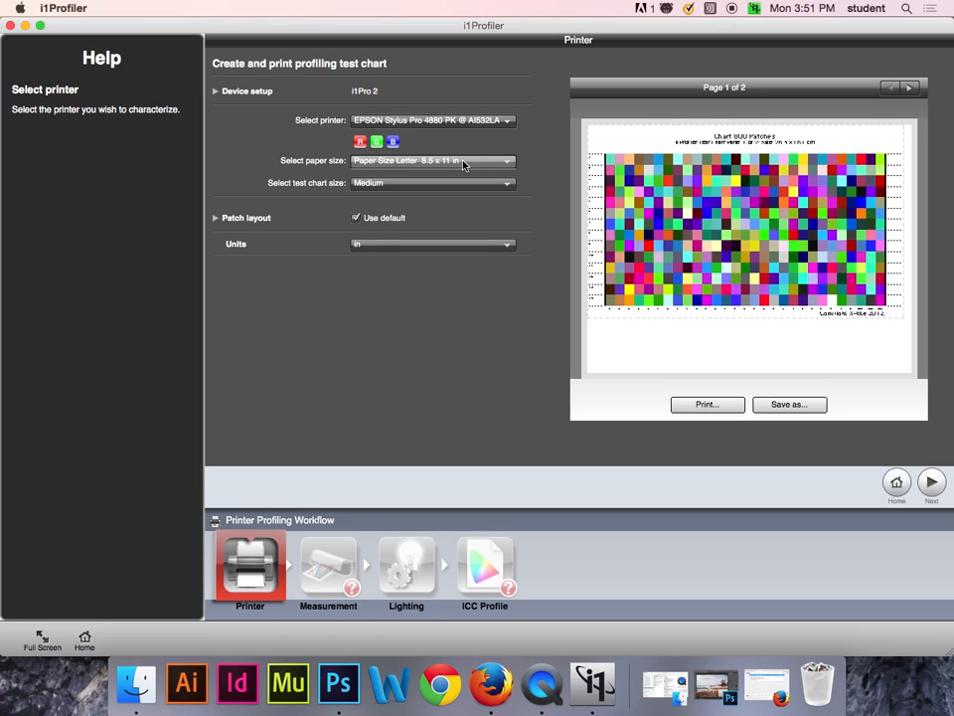
Compare the Small, Medium and Large test chart sizes in the preview, finishing on Medium.
{"action": "left_click", "coordinate": [452, 183]}
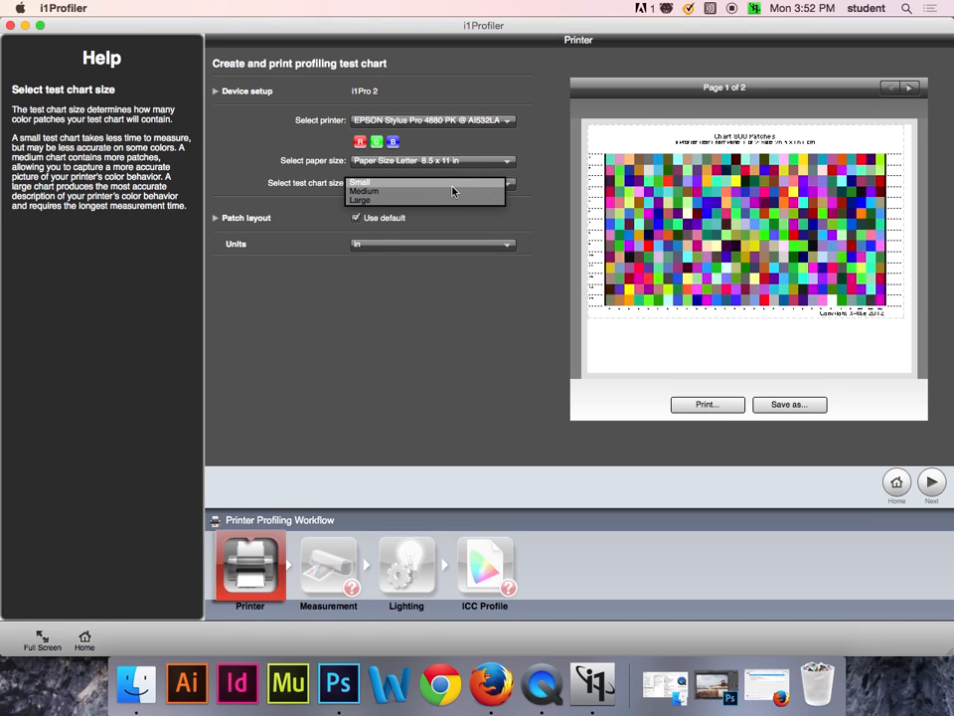
{"action": "left_click", "coordinate": [403, 185]}
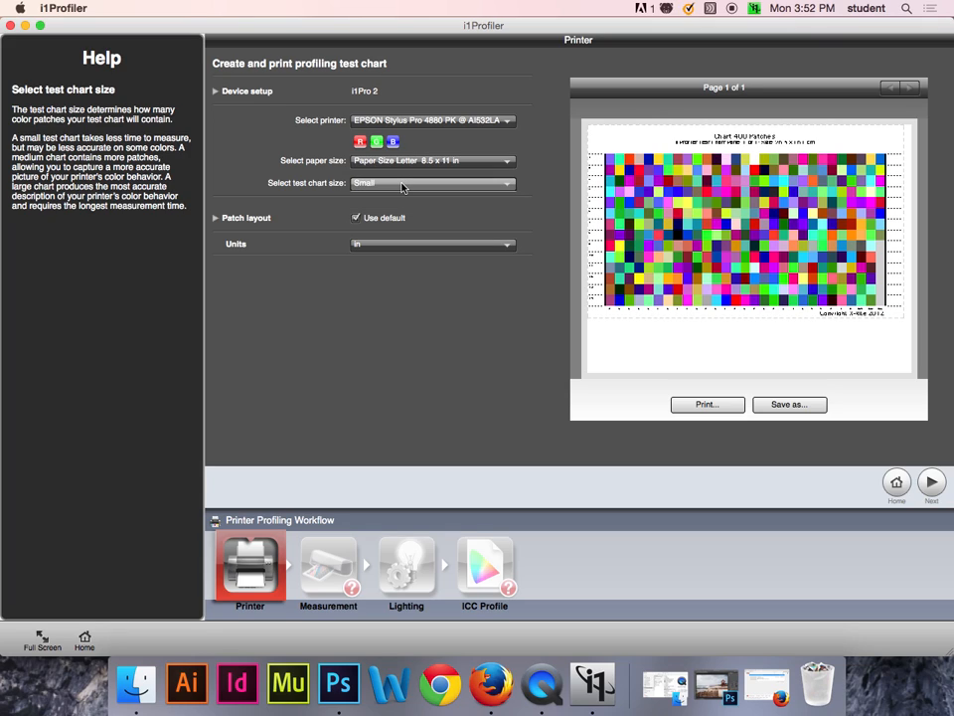
{"action": "left_click", "coordinate": [403, 187]}
{"action": "left_click", "coordinate": [403, 197]}
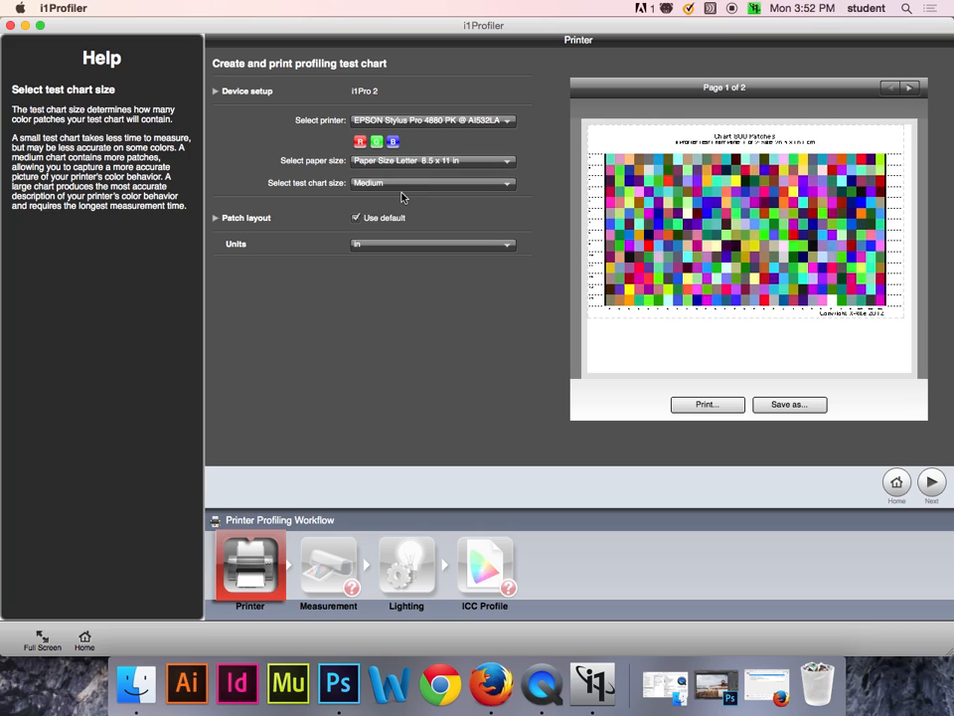
{"action": "left_click", "coordinate": [402, 185]}
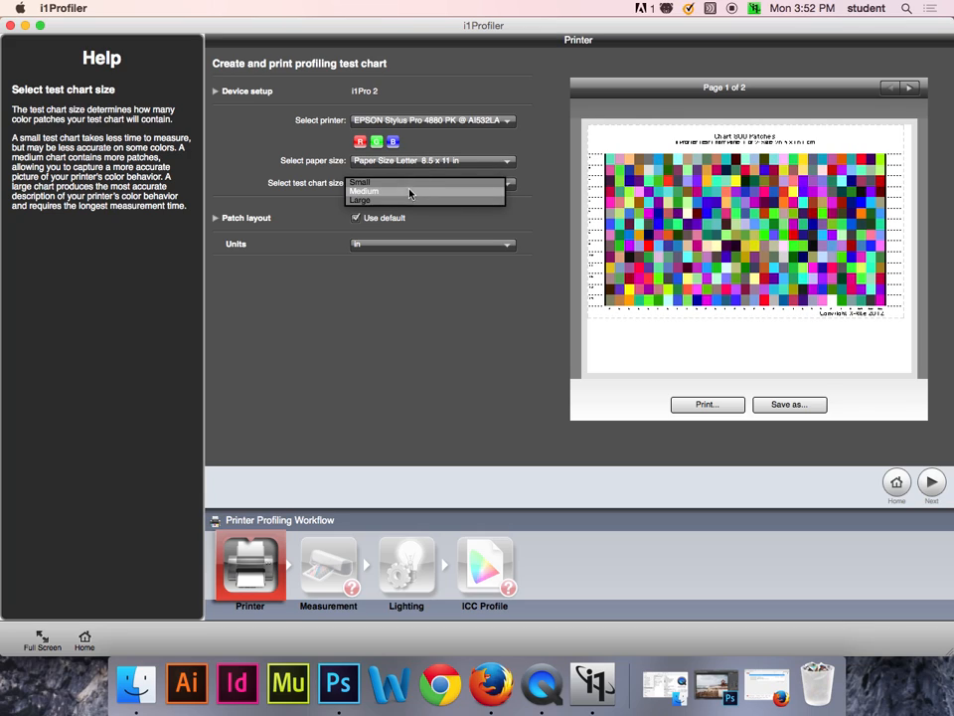
{"action": "left_click", "coordinate": [409, 203]}
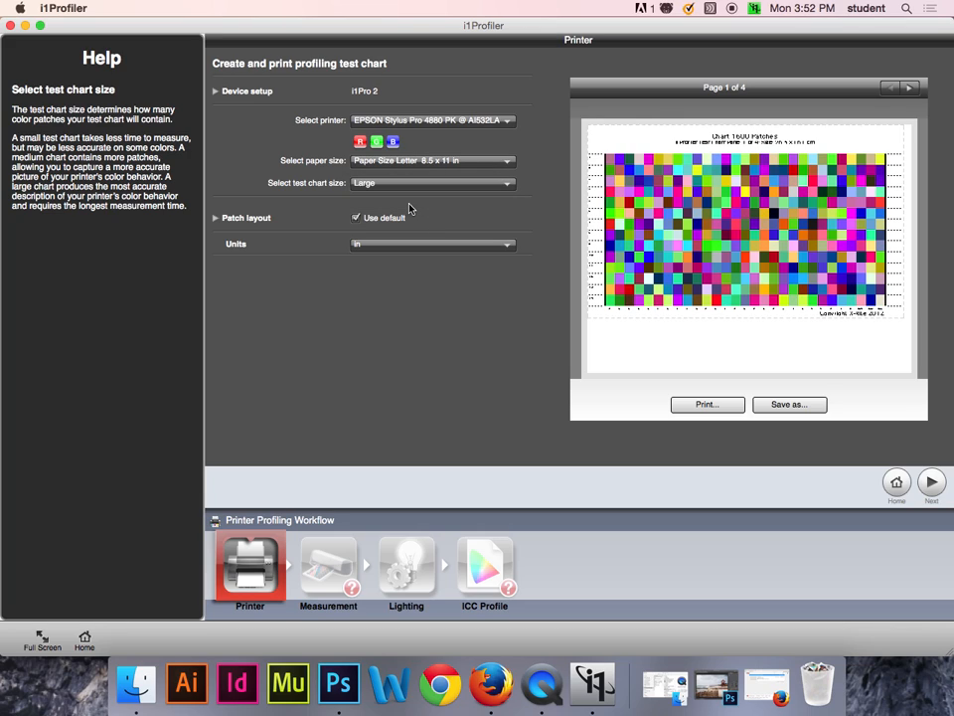
{"action": "left_click", "coordinate": [413, 186]}
{"action": "left_click", "coordinate": [414, 183]}
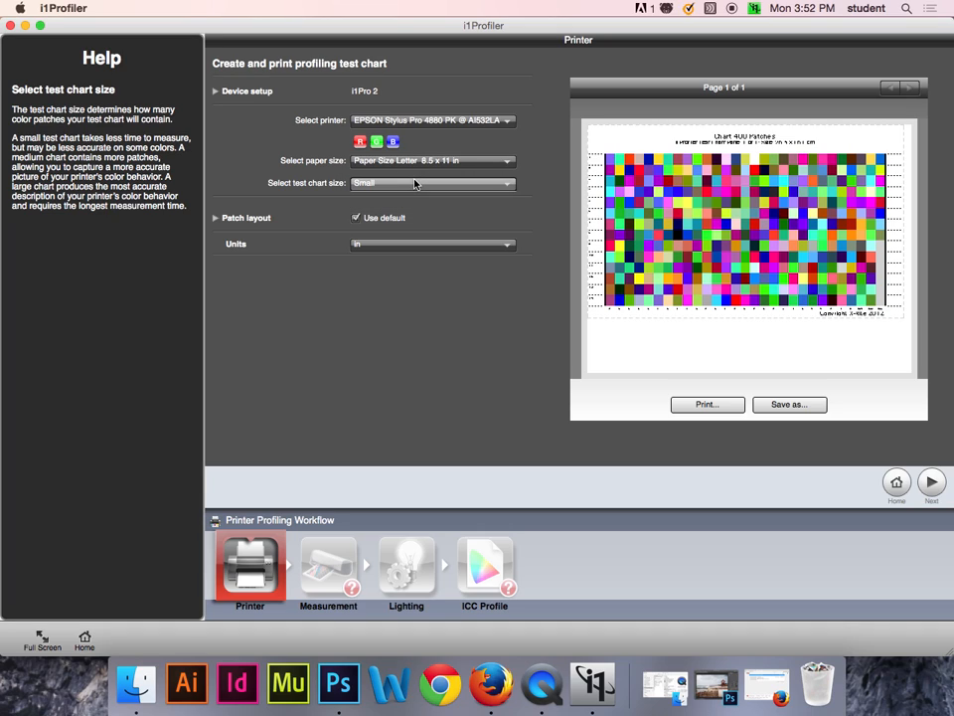
{"action": "left_click", "coordinate": [414, 184]}
{"action": "left_click", "coordinate": [416, 195]}
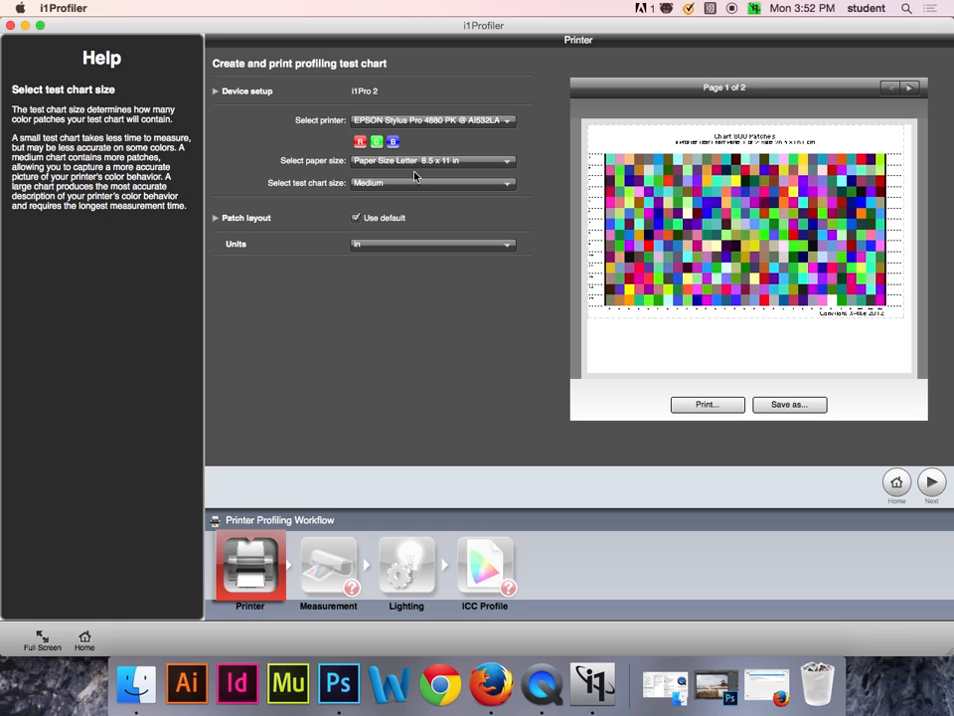
Show the patch layout dimensions and keep the units in inches.
{"action": "left_click", "coordinate": [216, 218]}
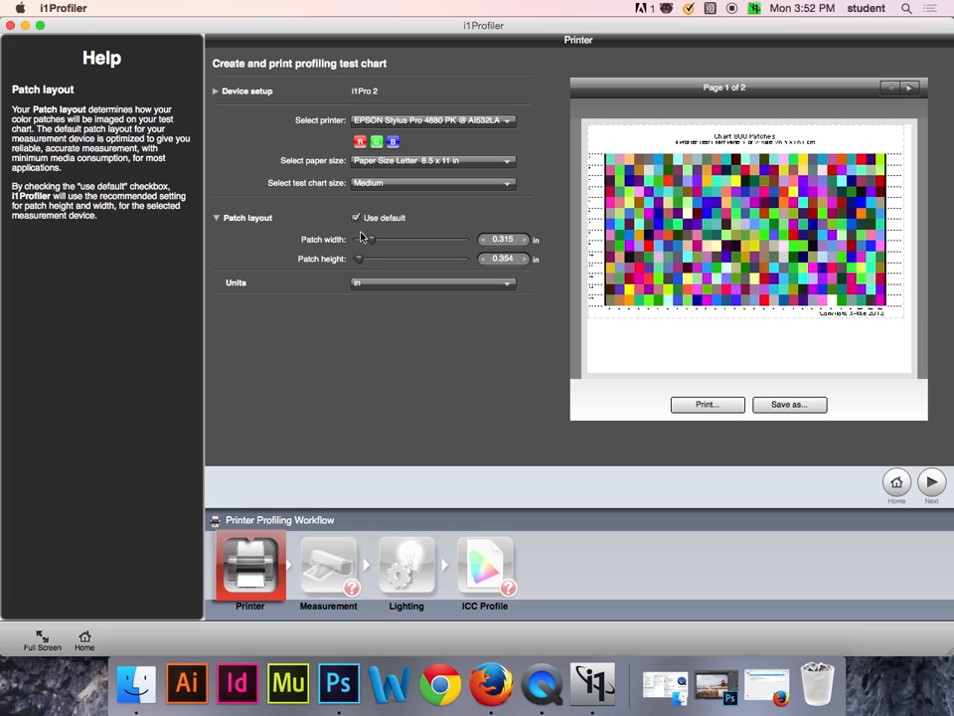
{"action": "mouse_move", "coordinate": [361, 237]}
{"action": "left_click", "coordinate": [405, 284]}
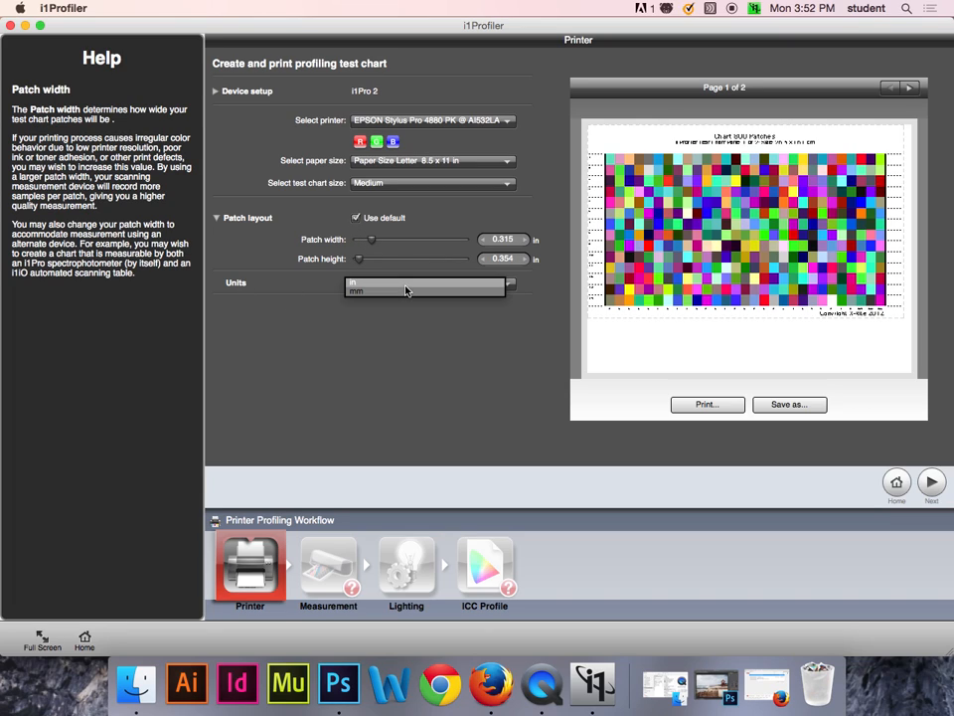
{"action": "left_click", "coordinate": [405, 286]}
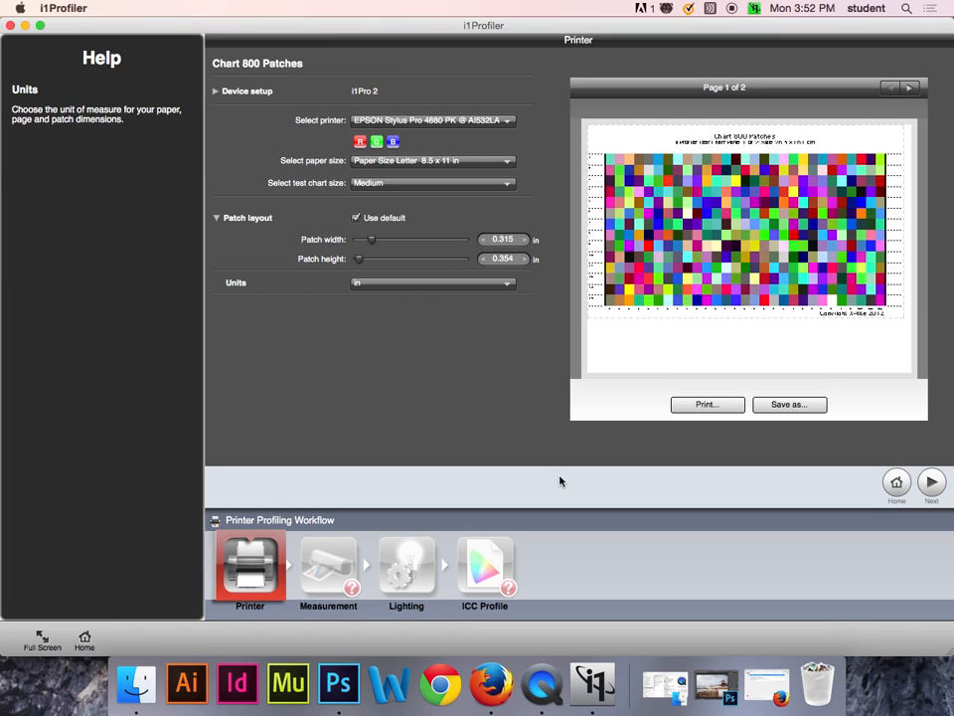
{"action": "left_click", "coordinate": [703, 406]}
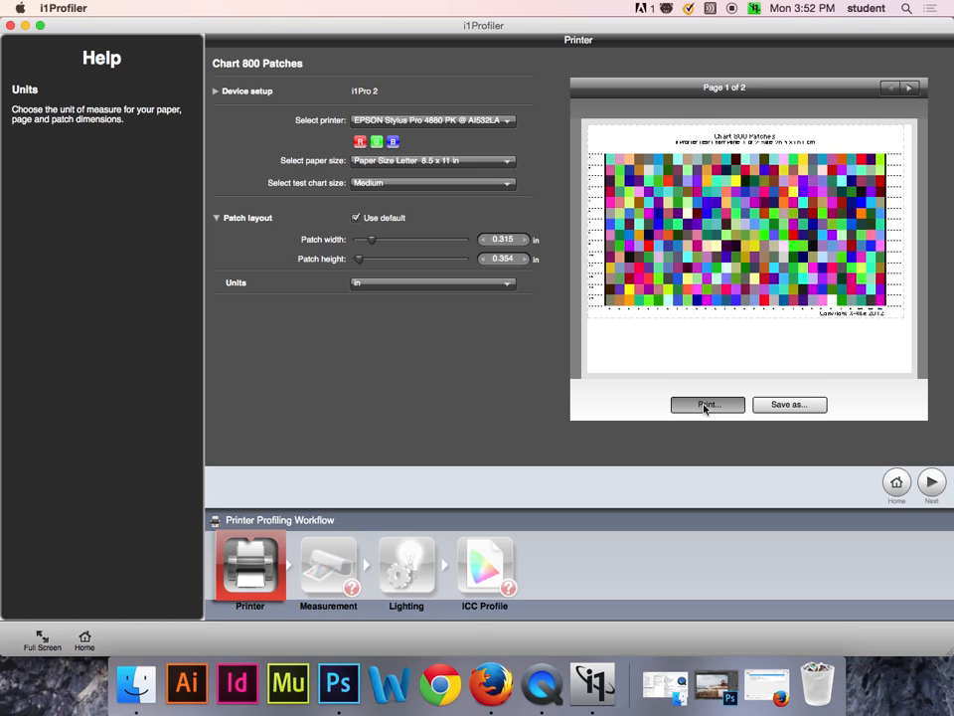
{"action": "left_click", "coordinate": [453, 263]}
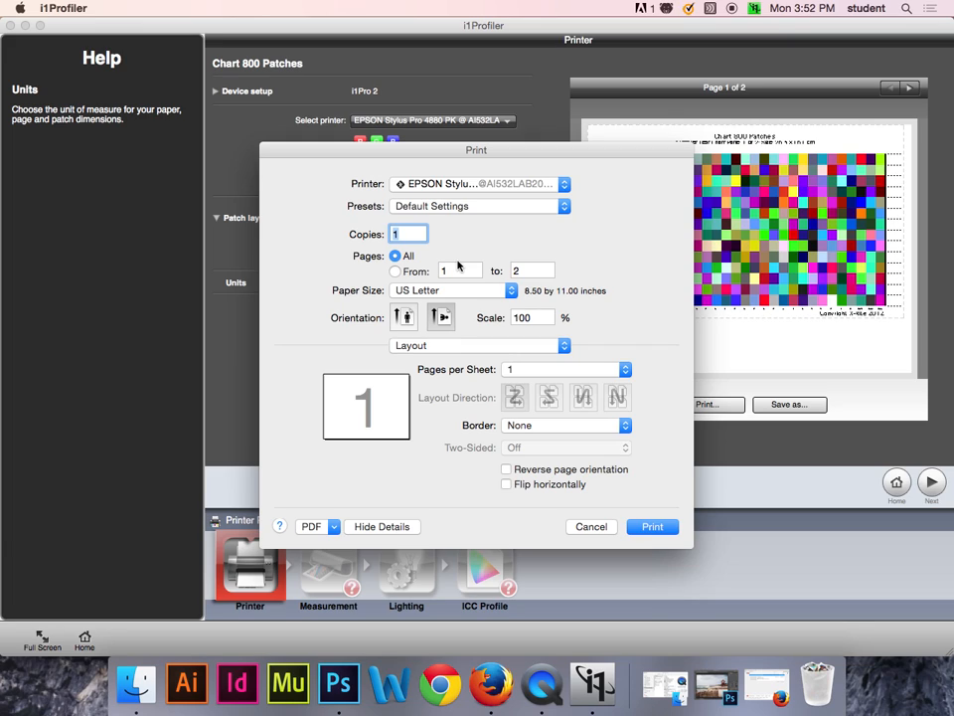
{"action": "left_click", "coordinate": [447, 343]}
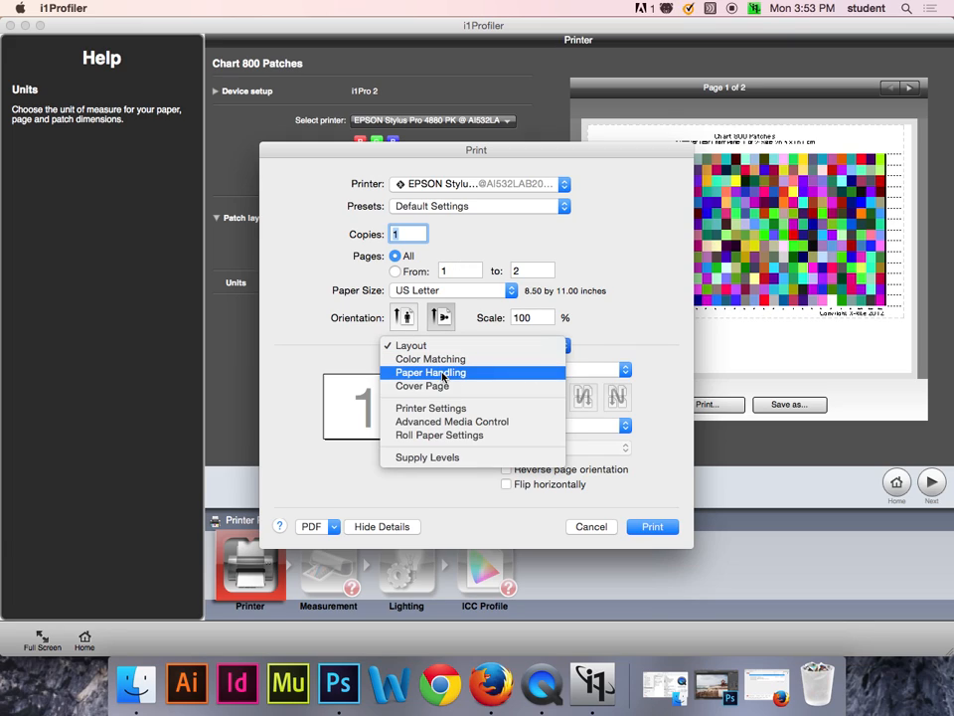
{"action": "left_click", "coordinate": [432, 408]}
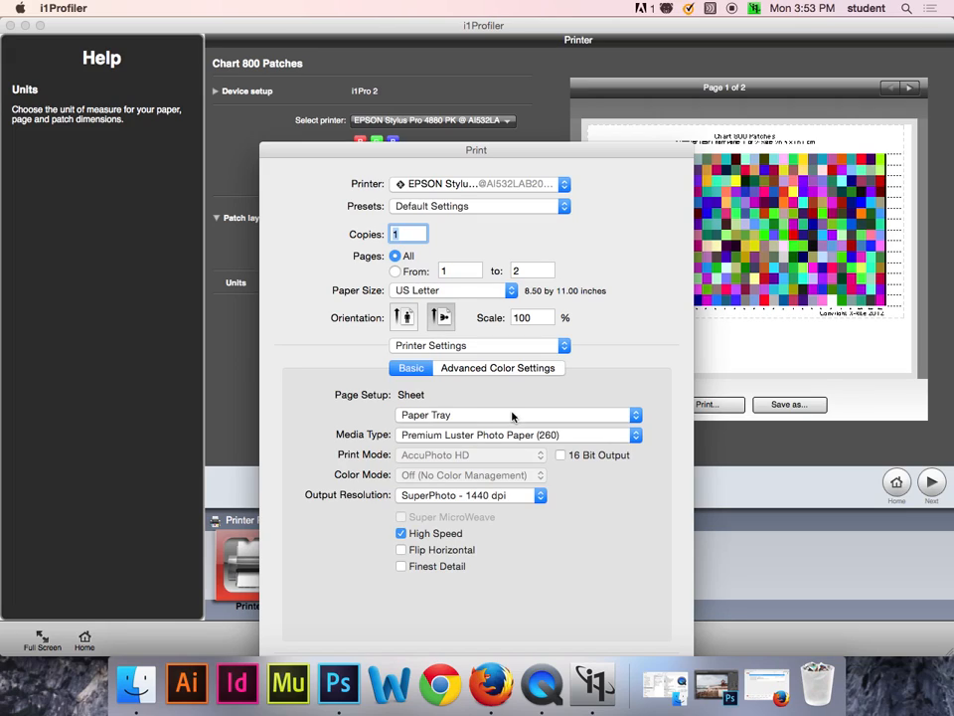
{"action": "left_click", "coordinate": [575, 415]}
{"action": "left_click", "coordinate": [576, 416]}
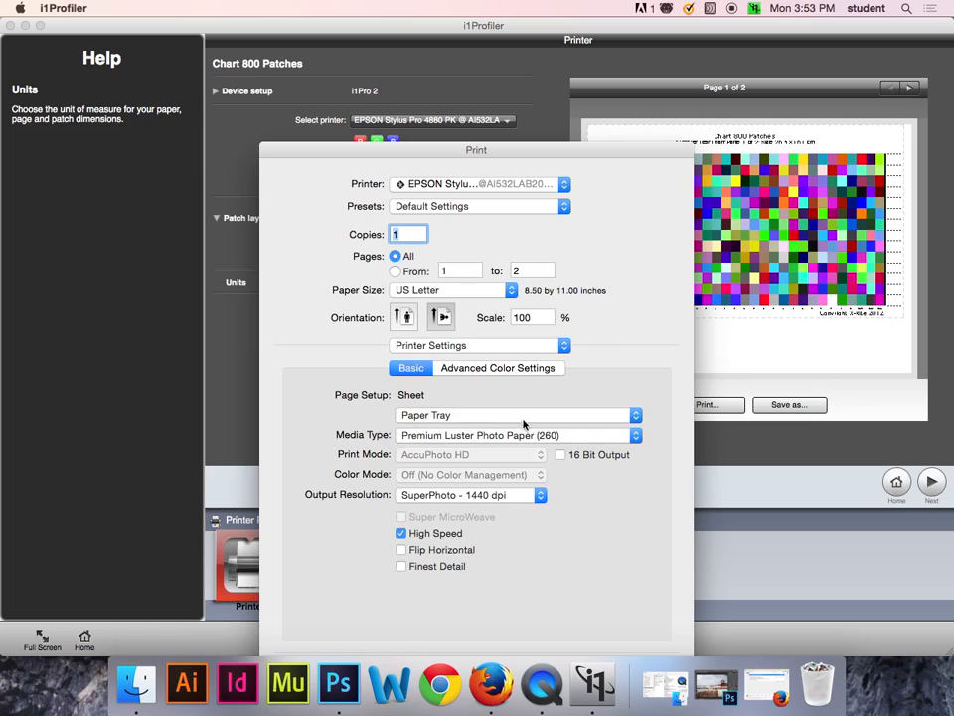
{"action": "left_click", "coordinate": [576, 434]}
{"action": "mouse_move", "coordinate": [626, 436]}
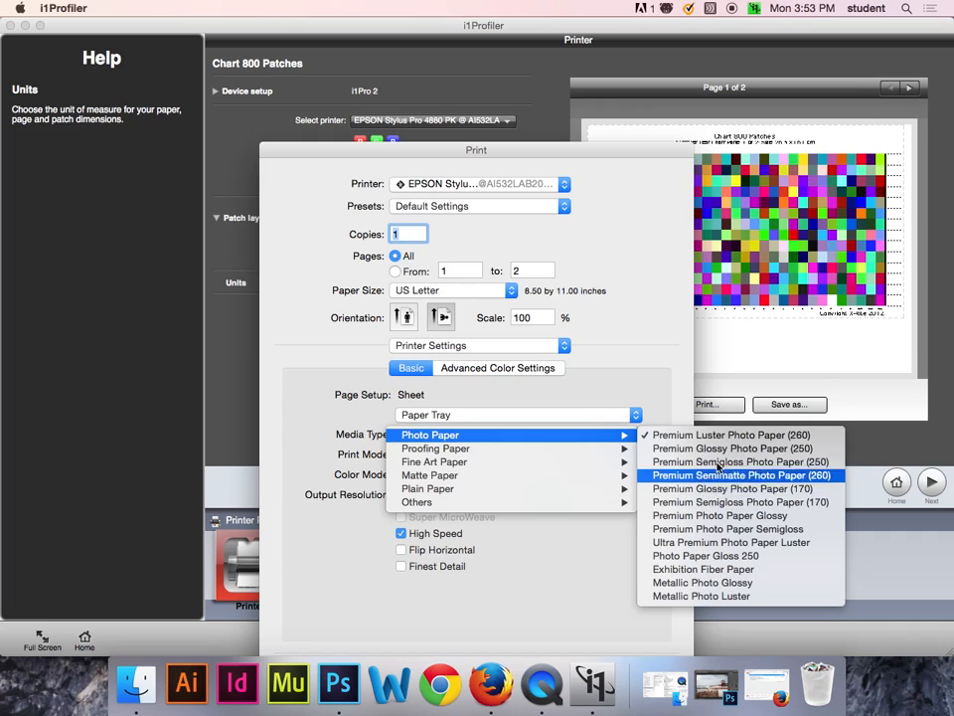
{"action": "left_click", "coordinate": [740, 489]}
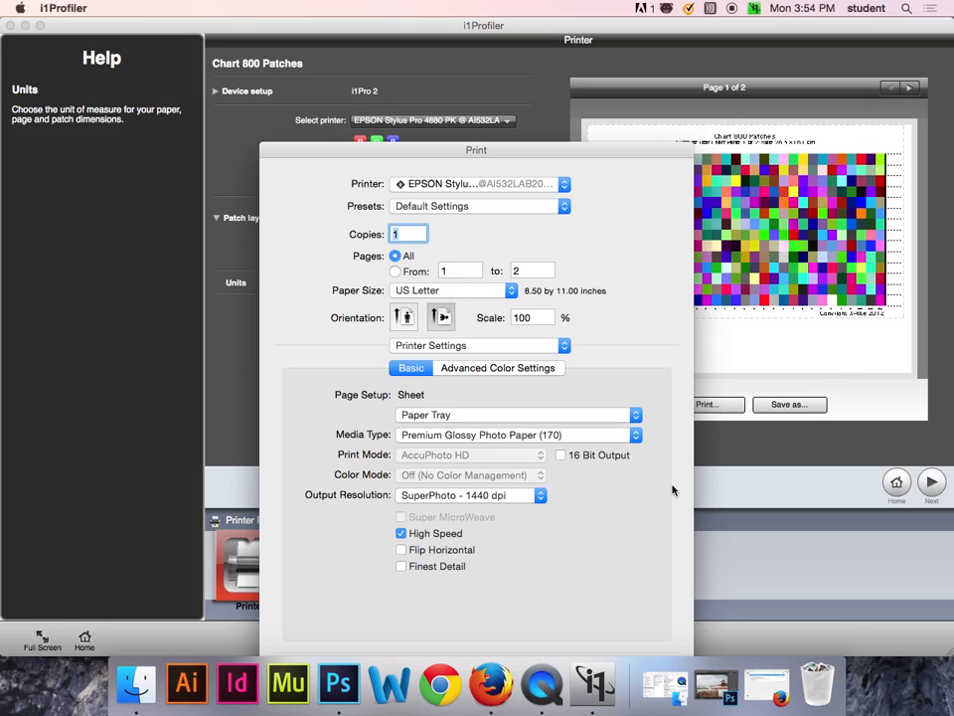
{"action": "left_click_drag", "start_coordinate": [524, 154], "coordinate": [488, 77]}
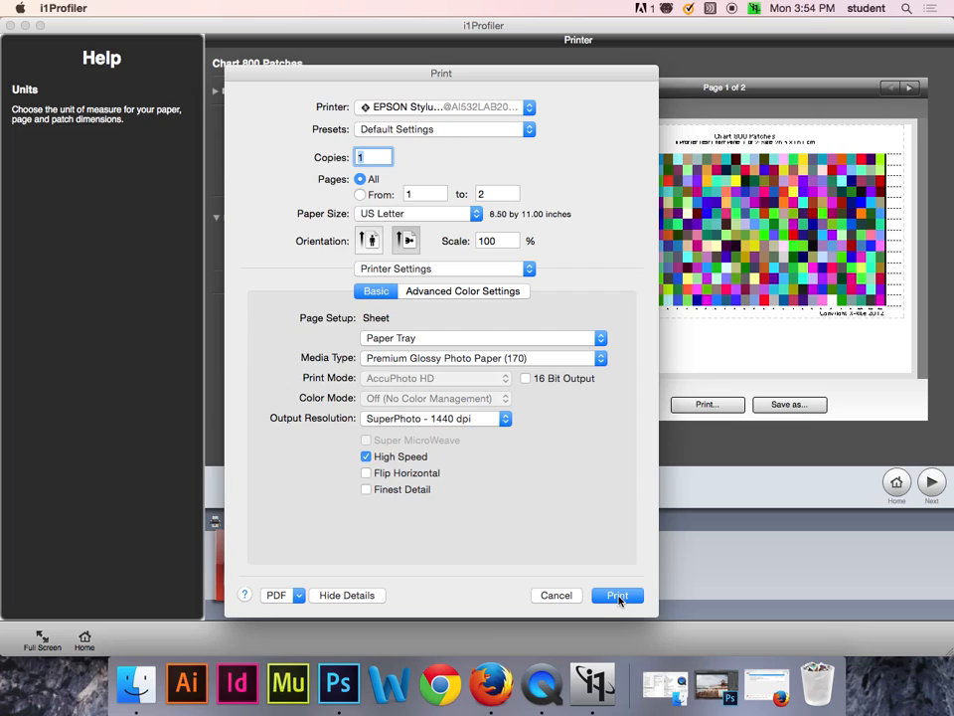
{"action": "left_click", "coordinate": [563, 597]}
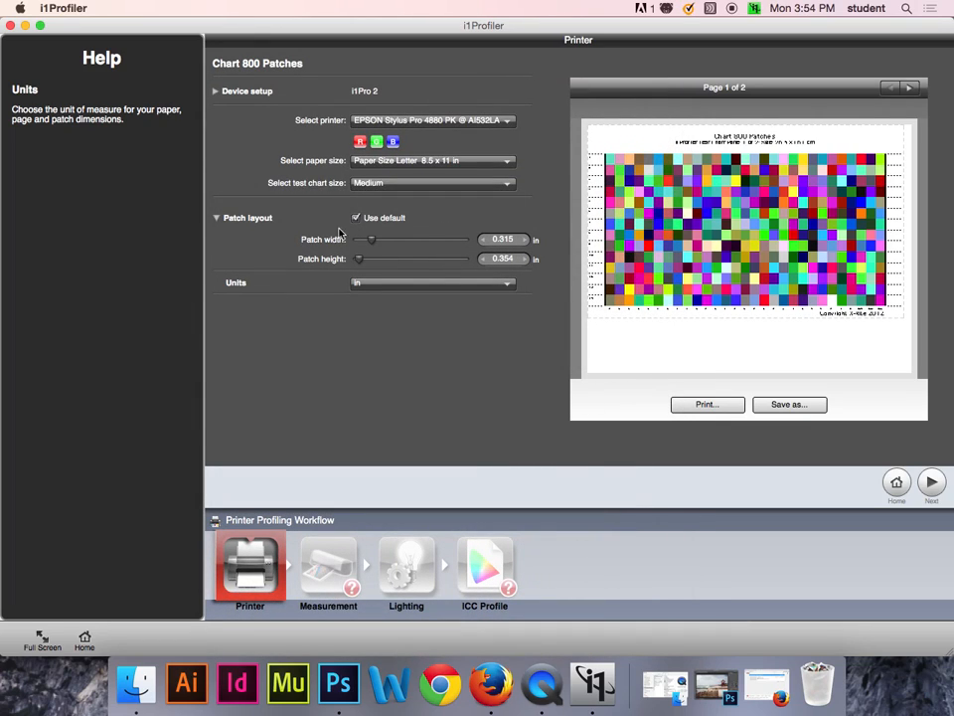
Set up the chart's print job with US Letter paper and the EPSON Stylus Pro 4880 PK printer.
{"action": "left_click", "coordinate": [712, 405]}
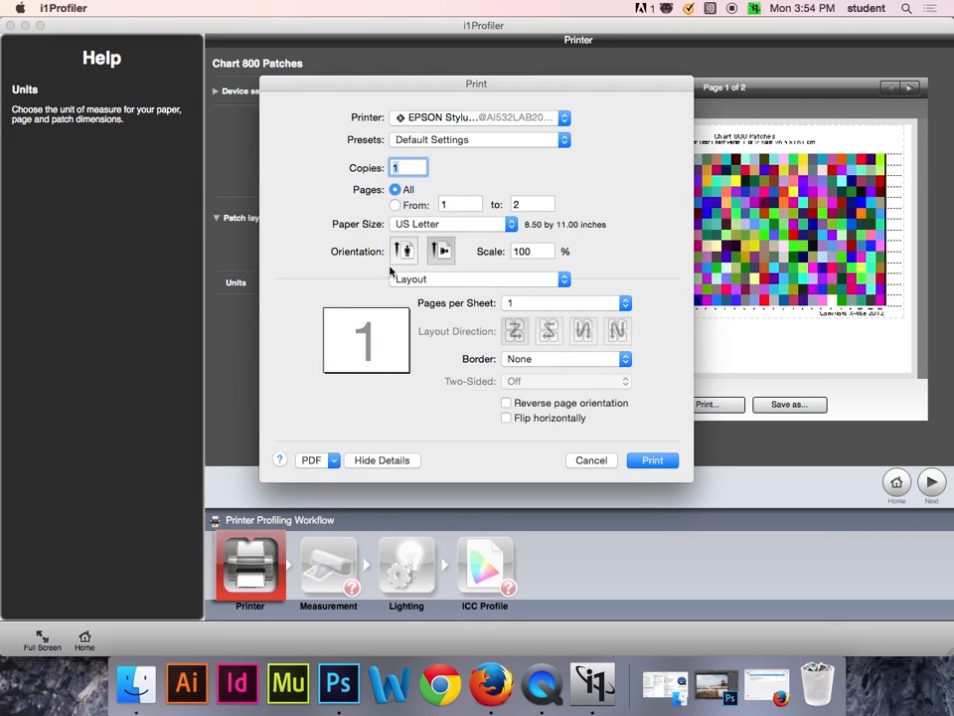
{"action": "left_click", "coordinate": [436, 224]}
{"action": "mouse_move", "coordinate": [436, 223]}
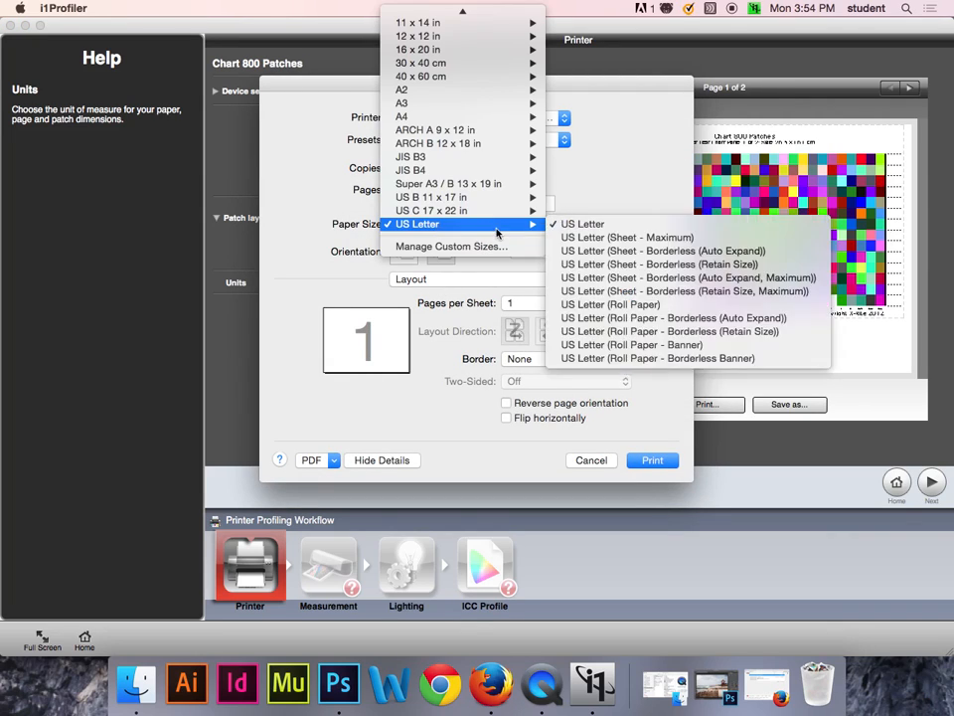
{"action": "left_click", "coordinate": [597, 228]}
{"action": "left_click", "coordinate": [426, 117]}
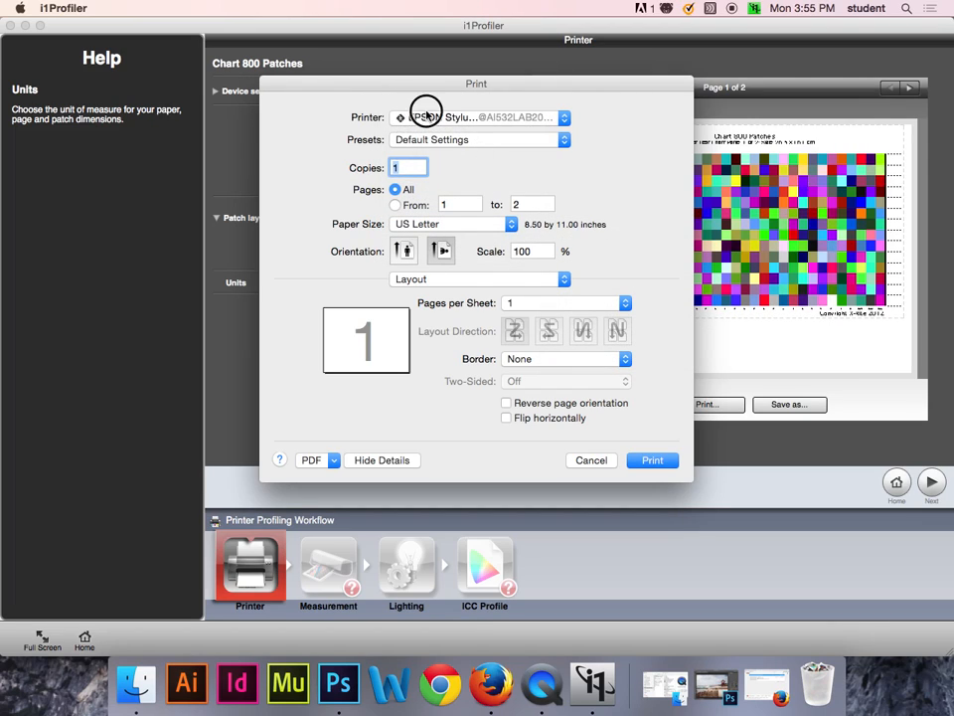
{"action": "left_click", "coordinate": [435, 105]}
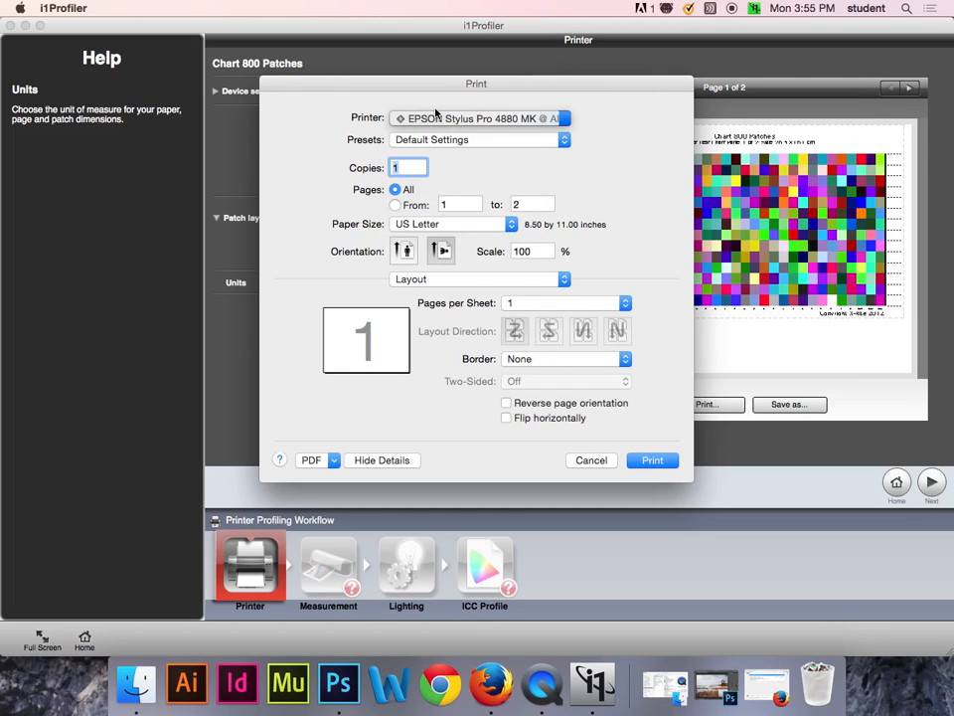
{"action": "left_click", "coordinate": [463, 118]}
{"action": "left_click", "coordinate": [408, 131]}
Review the Basic and Advanced Color Settings in the print job's Printer Settings.
{"action": "left_click", "coordinate": [440, 284]}
{"action": "left_click", "coordinate": [430, 339]}
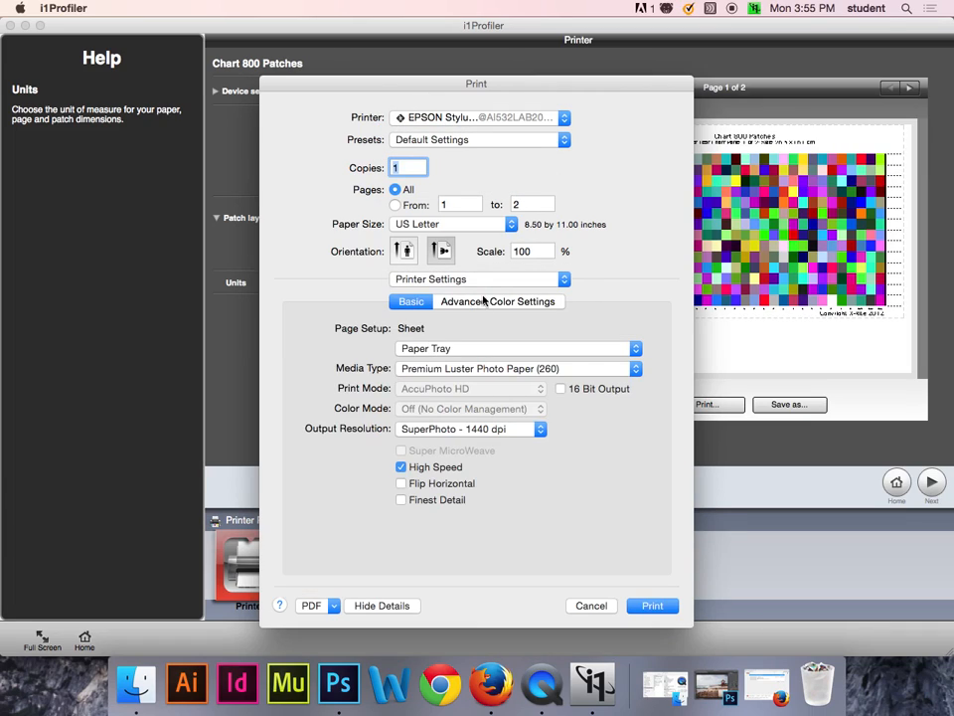
{"action": "left_click", "coordinate": [486, 302]}
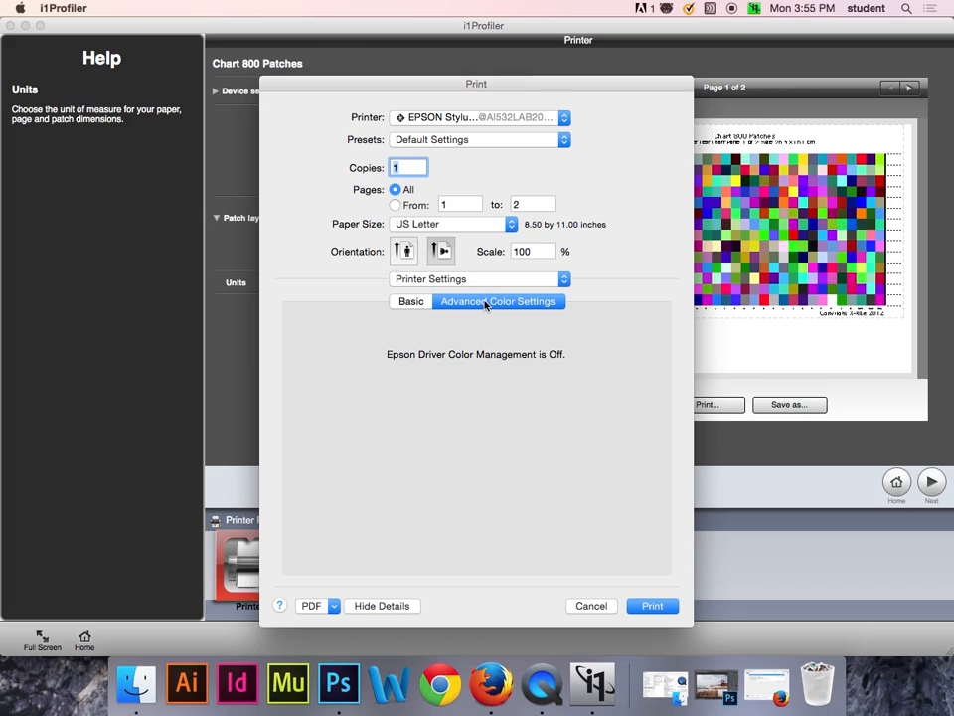
{"action": "left_click", "coordinate": [407, 303]}
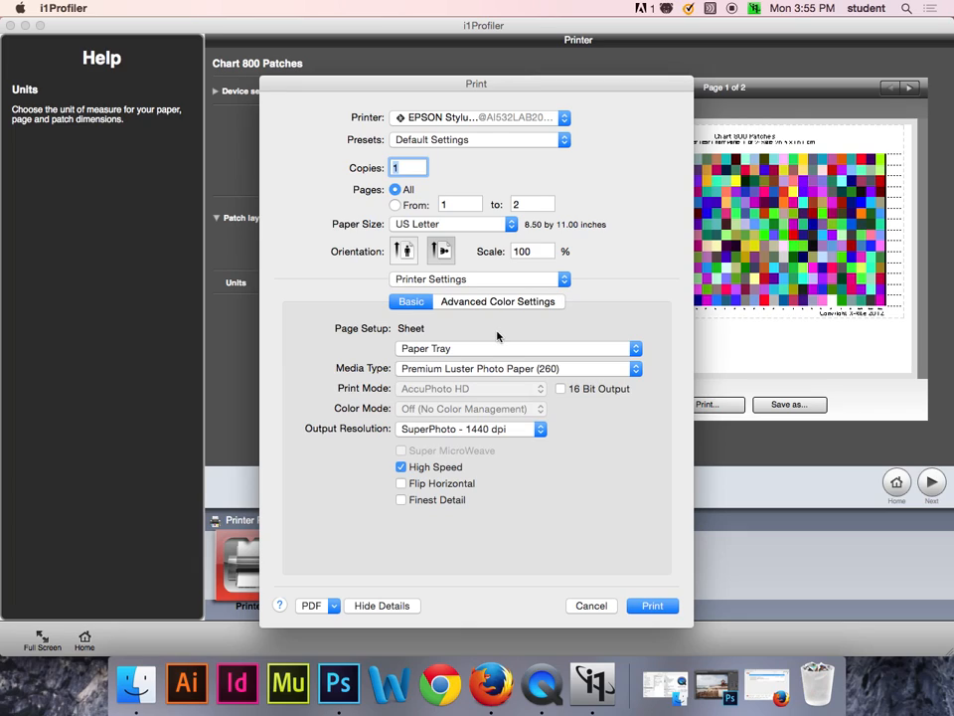
Print the test chart and check its job in the printer queue before returning to i1Profiler.
{"action": "left_click", "coordinate": [663, 605]}
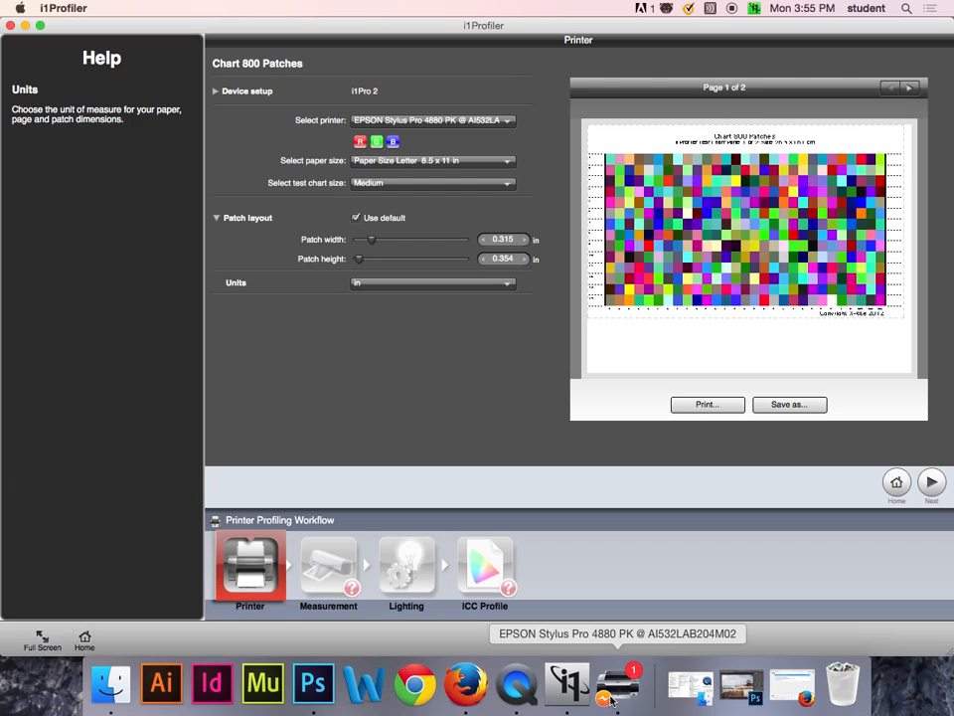
{"action": "left_click", "coordinate": [636, 684]}
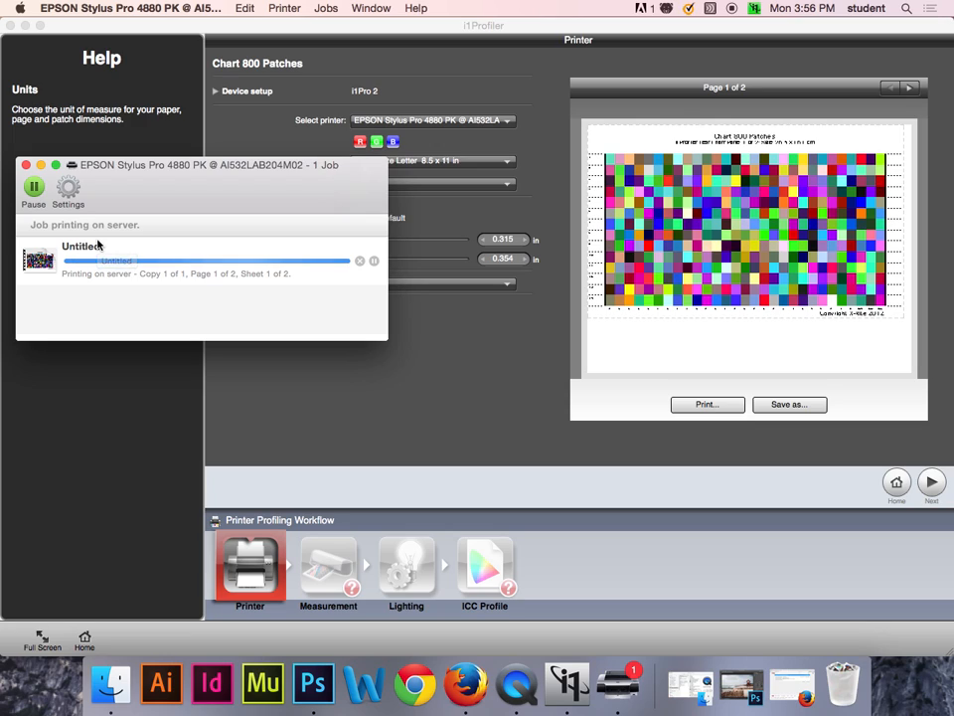
{"action": "left_click", "coordinate": [358, 28]}
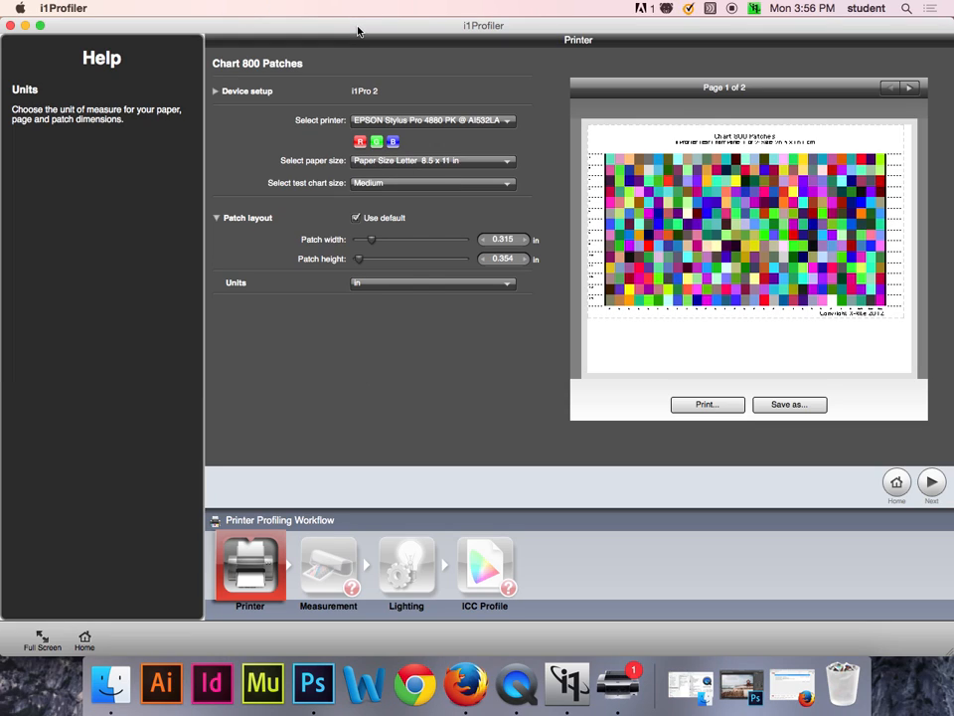